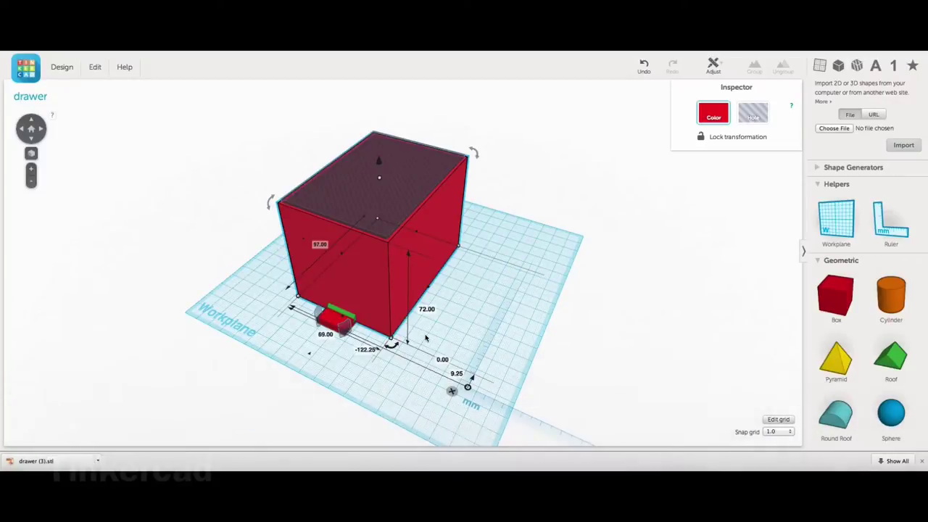
Shorten the cut-out box from 97 mm to 94 mm long.
click(426, 309)
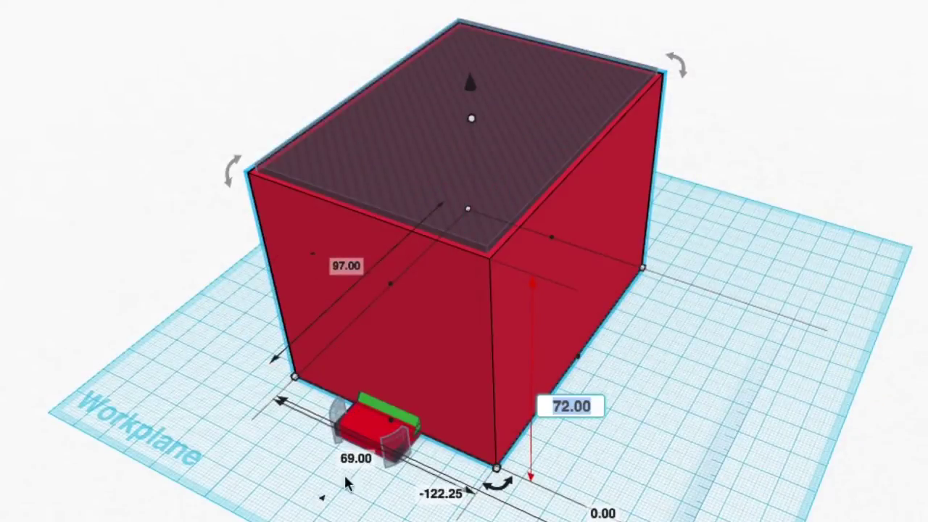
click(355, 460)
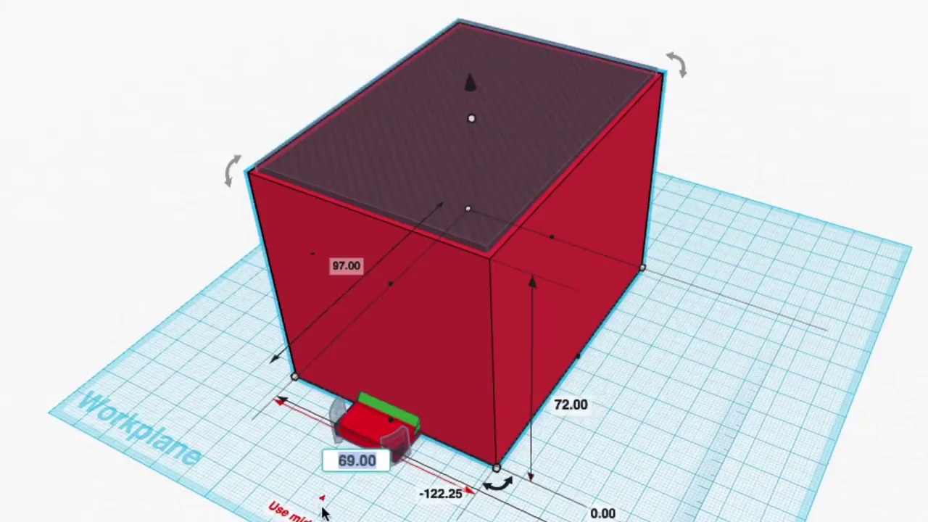
click(347, 267)
click(348, 267)
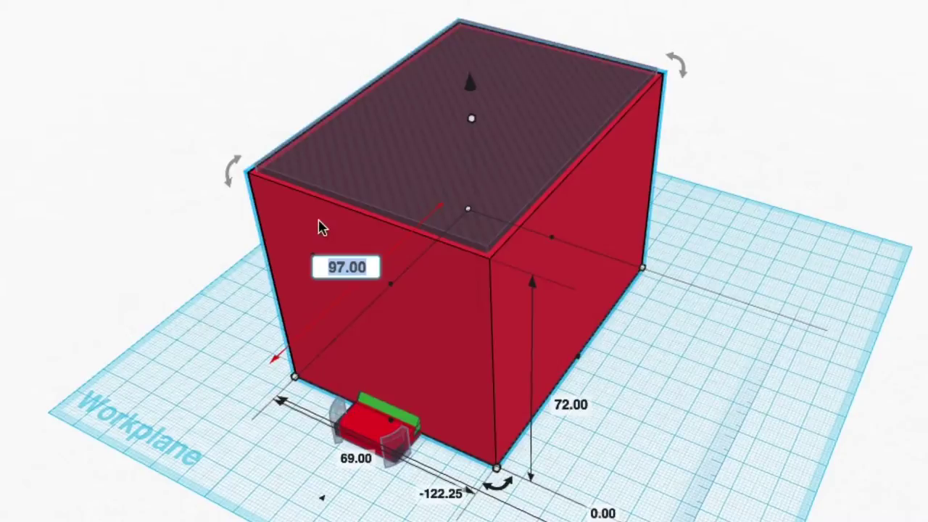
text(94)
key(Return)
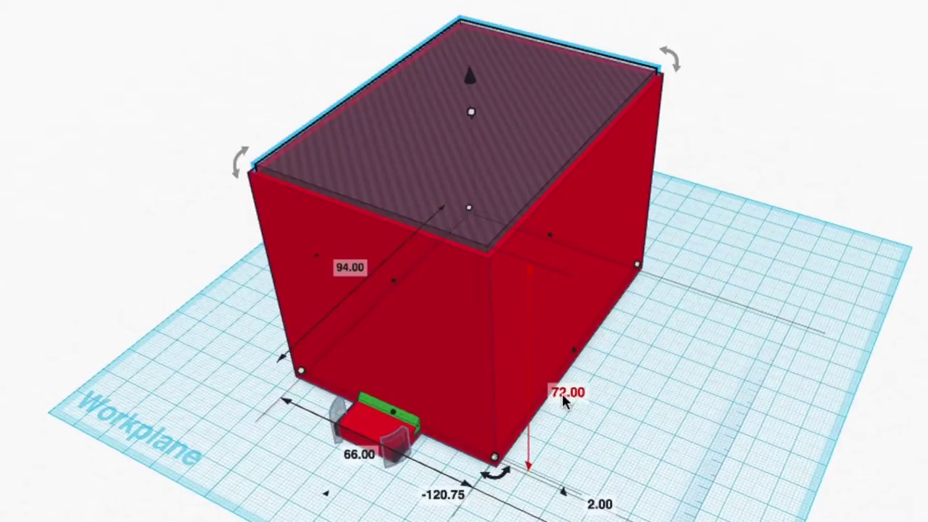
Raise the 94 mm cut-out box to a 2.00 mm elevation above the workplane.
click(358, 457)
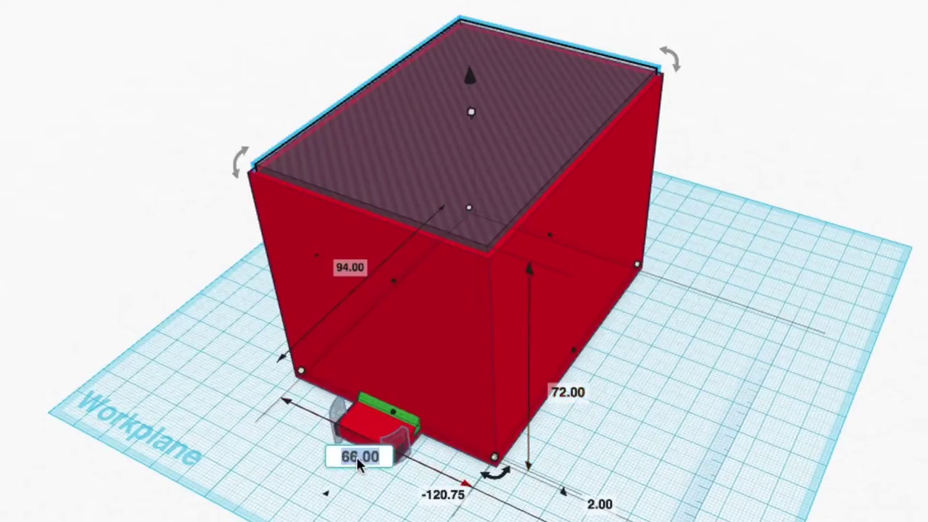
click(346, 270)
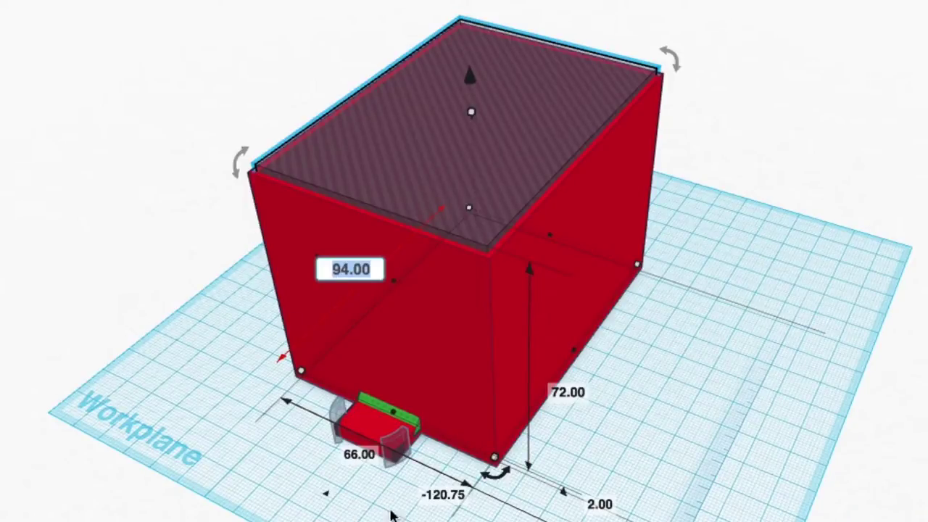
click(600, 505)
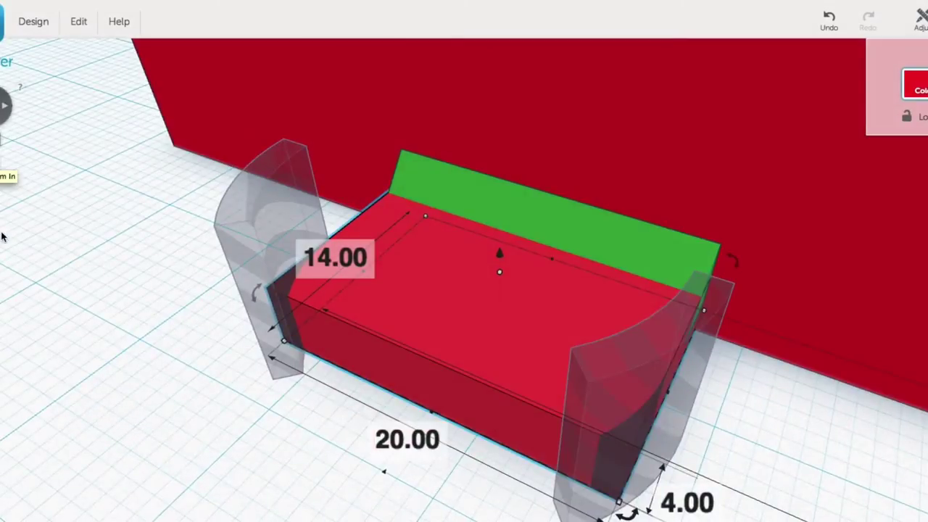
Inspect the red front tab (14 mm deep, 4 mm tall) and the green wedge from both sides.
click(69, 305)
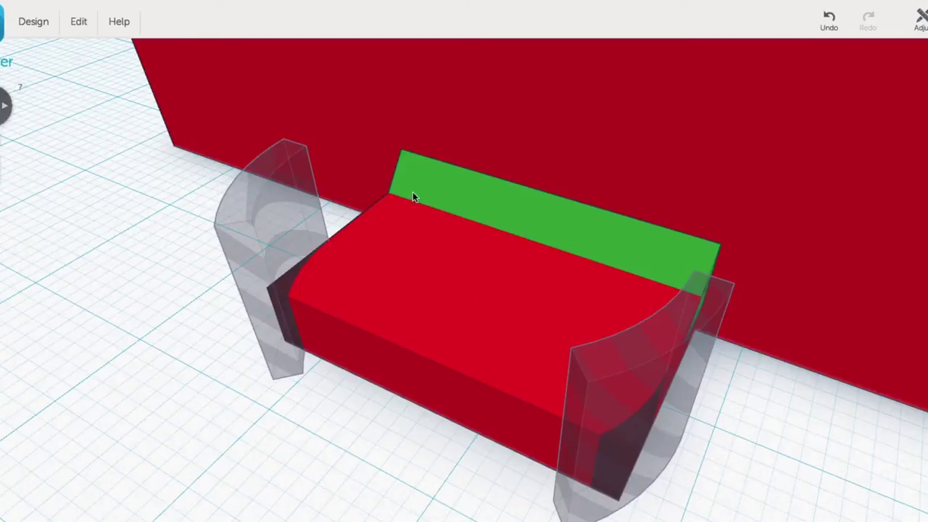
click(437, 299)
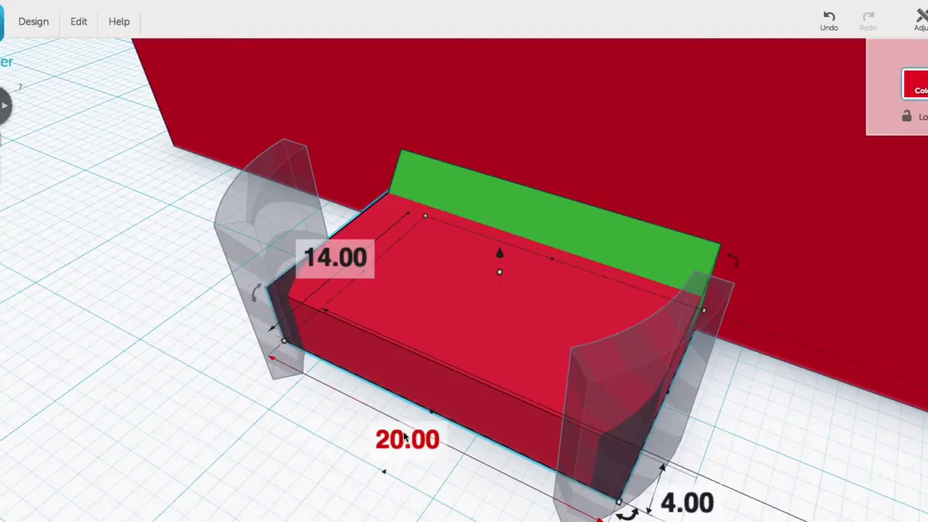
click(335, 259)
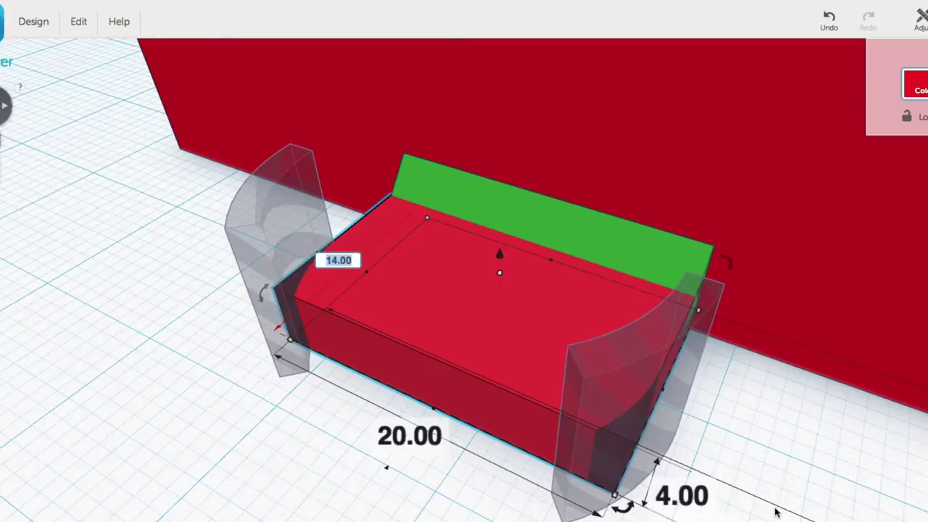
click(686, 498)
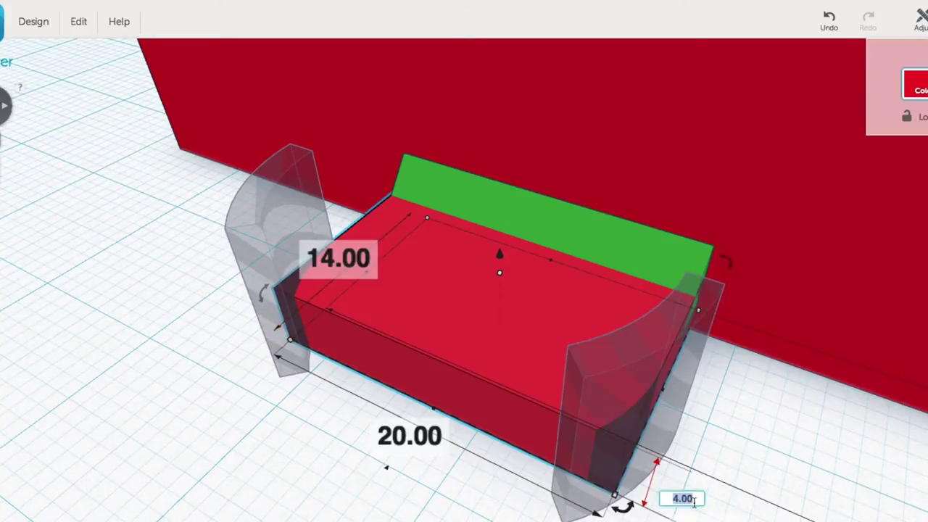
click(720, 502)
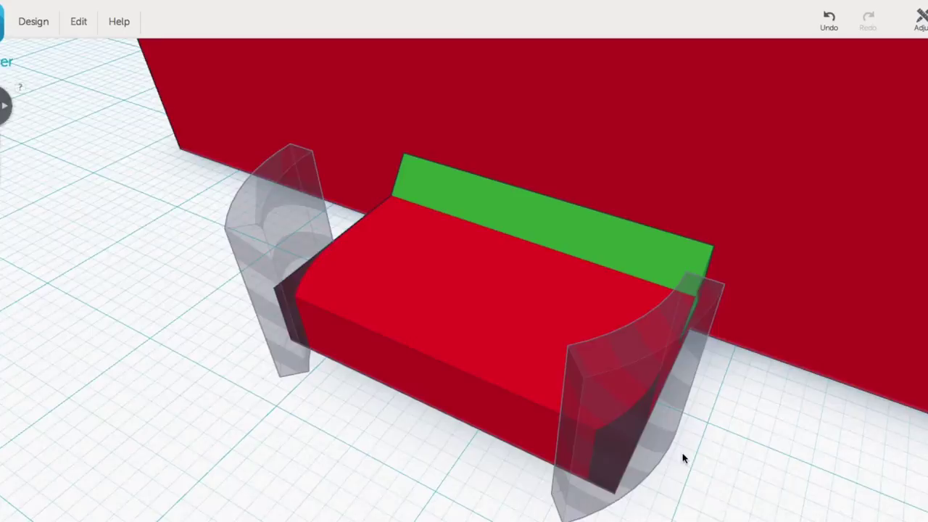
right_drag(760, 377, 676, 303)
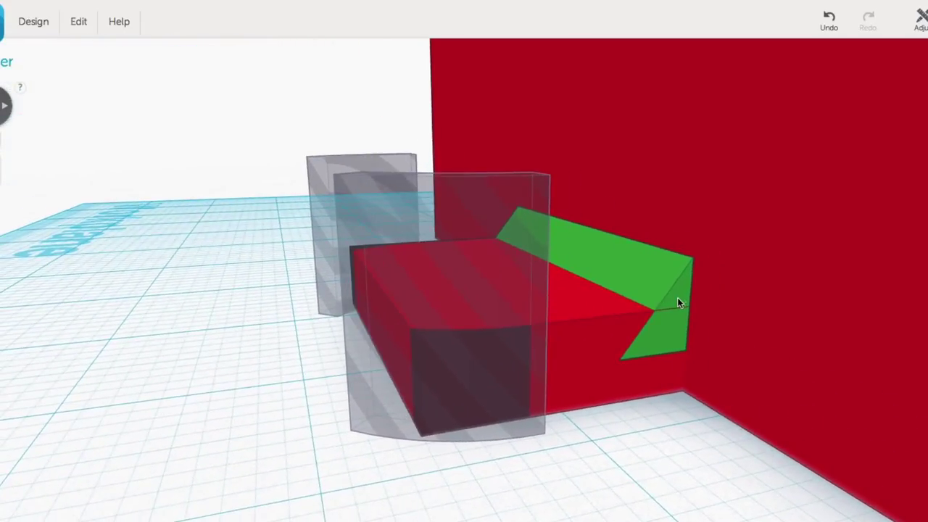
click(681, 292)
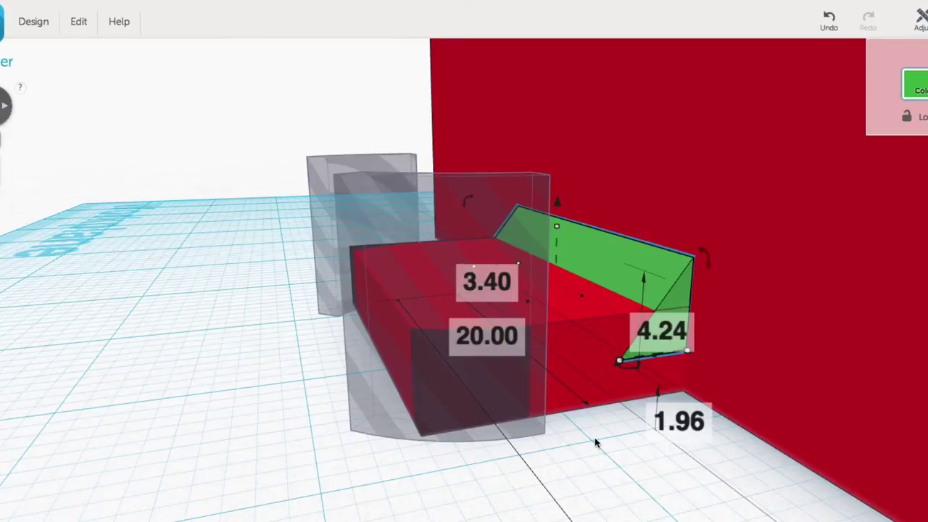
right_drag(598, 441, 708, 455)
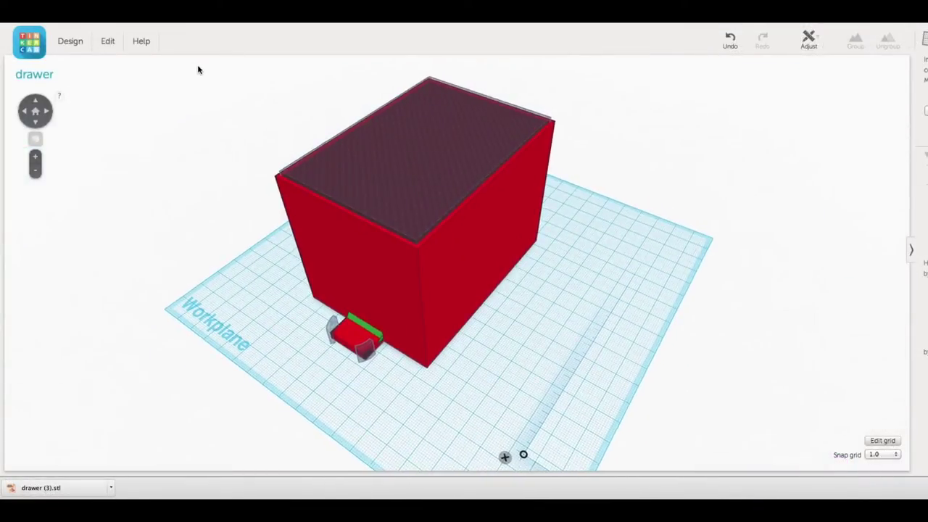
Group the box and all tab parts into one hollow drawer.
drag(198, 65, 620, 380)
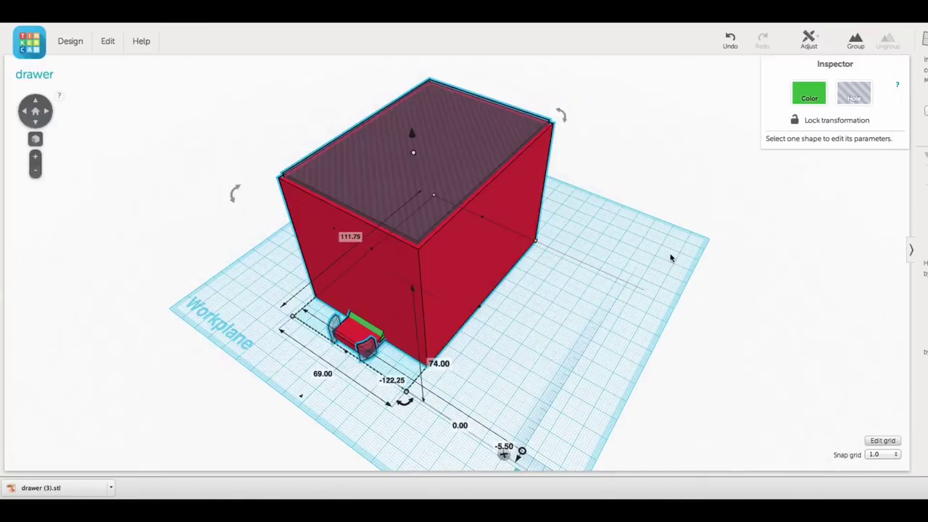
click(855, 40)
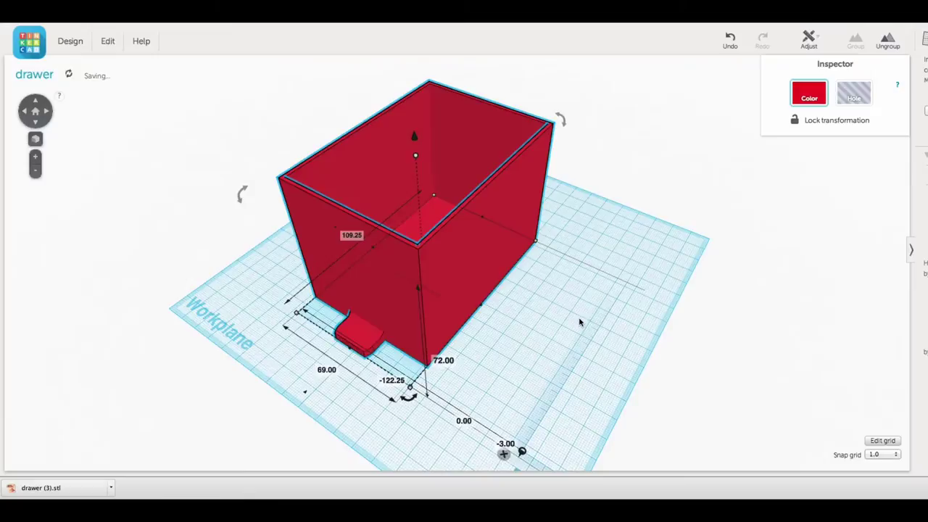
right_drag(549, 317, 595, 319)
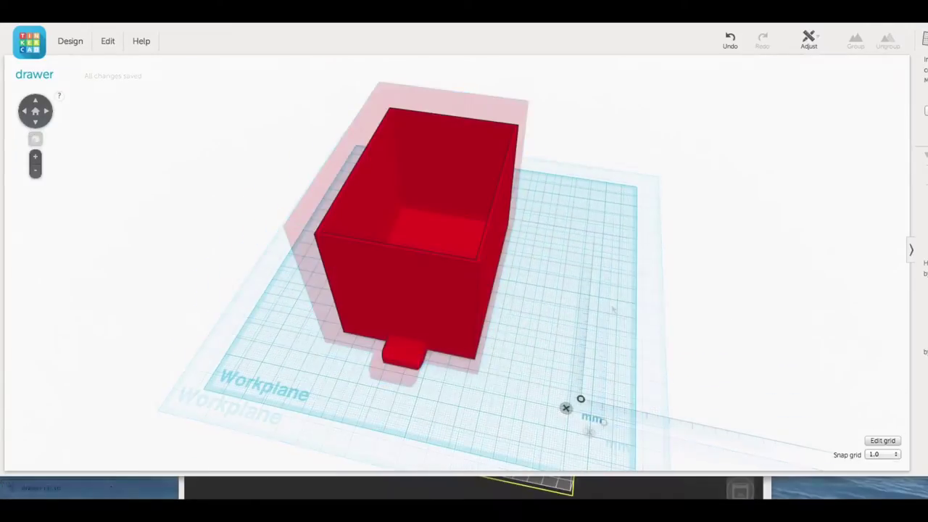
Download the drawer as an .STL file for 3D printing and open it in XYZware.
click(73, 44)
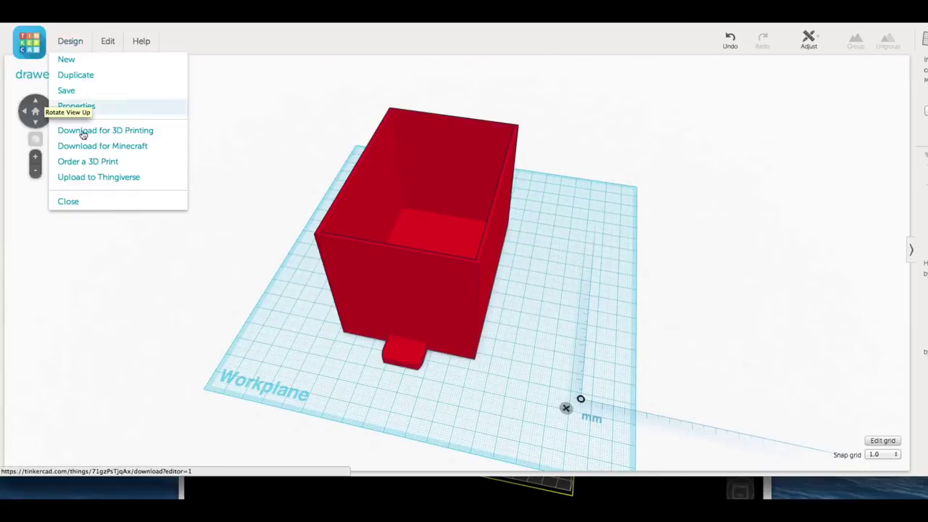
click(92, 132)
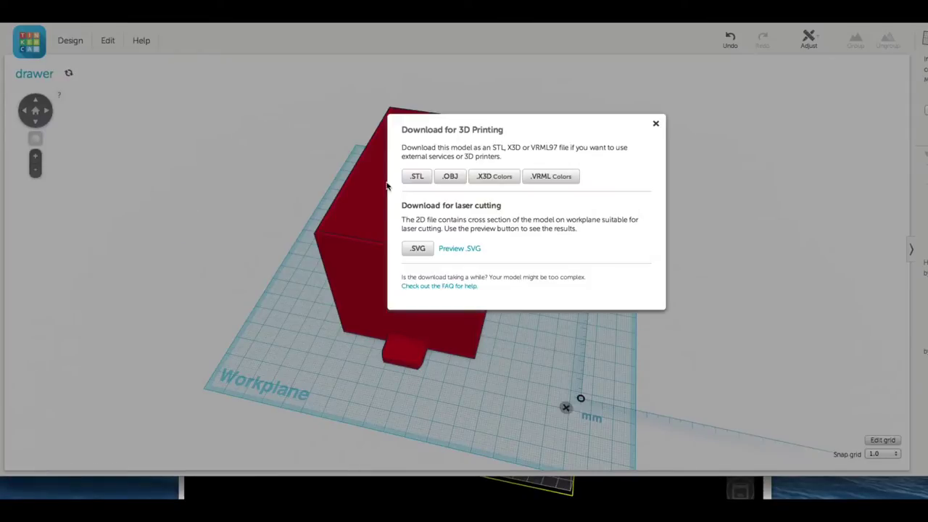
click(418, 178)
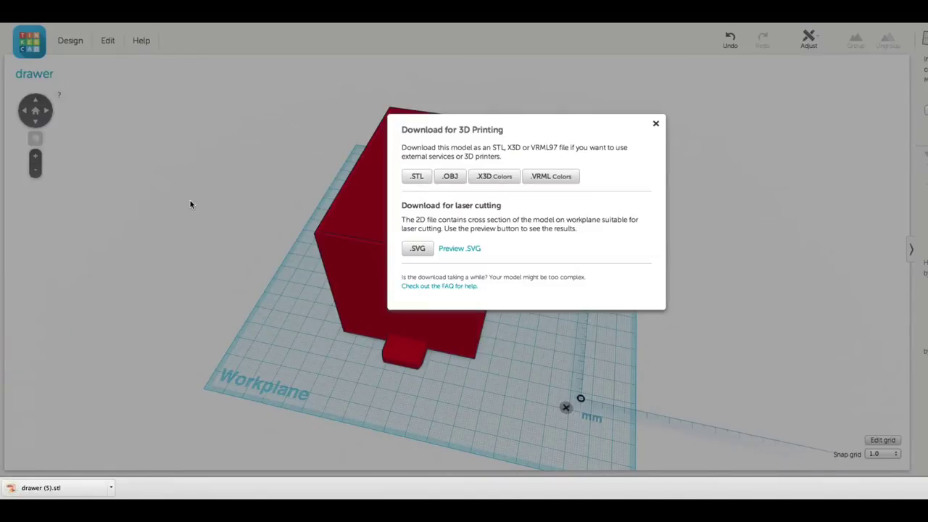
click(60, 488)
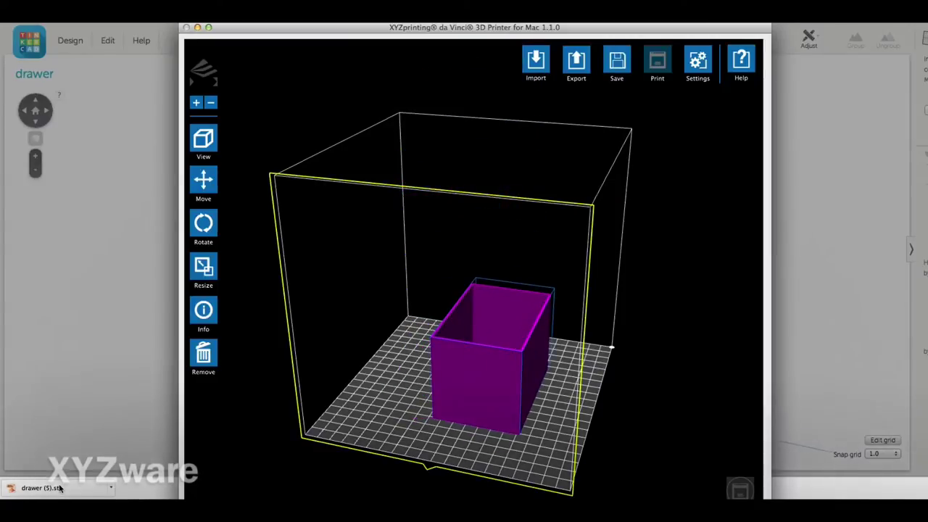
Rotate the drawer 180° around the Z axis, then deselect it.
click(203, 225)
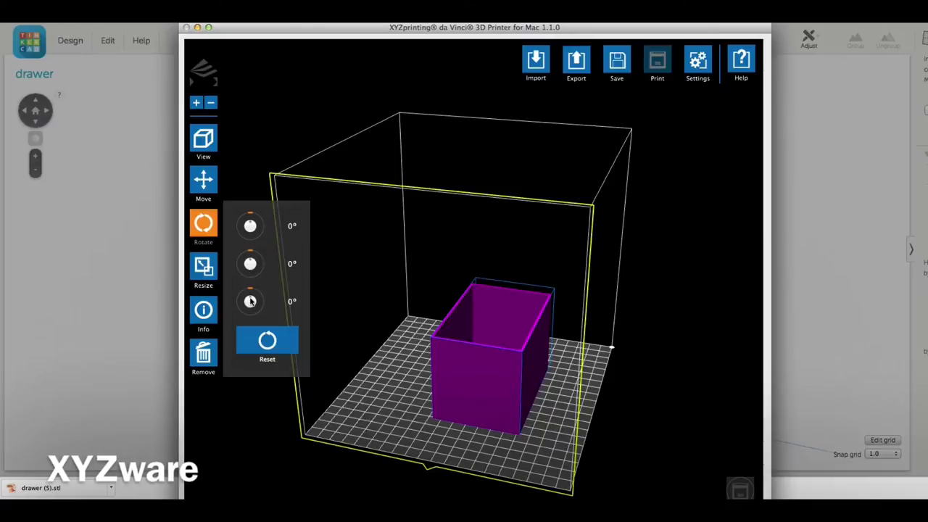
drag(249, 301, 249, 314)
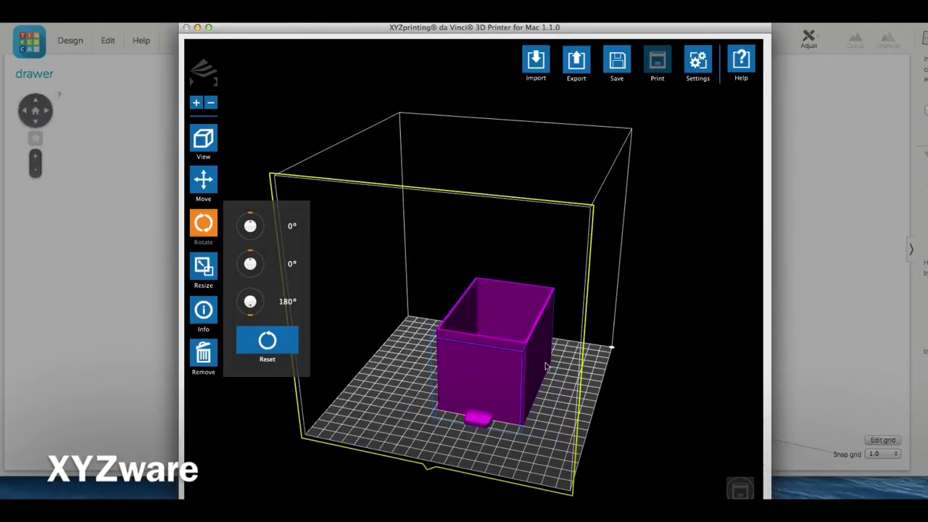
click(655, 372)
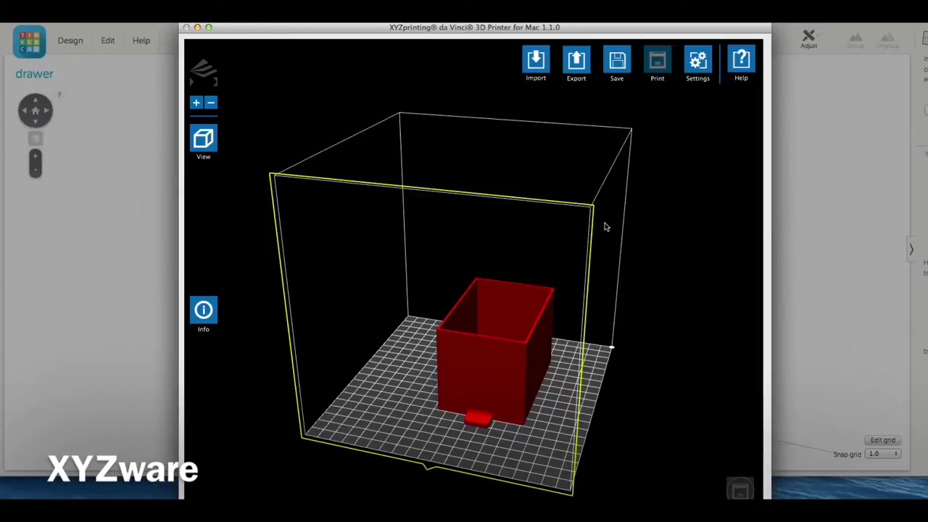
Set the layer height to 0.4 in Advanced Settings and slice the drawer for export.
click(575, 62)
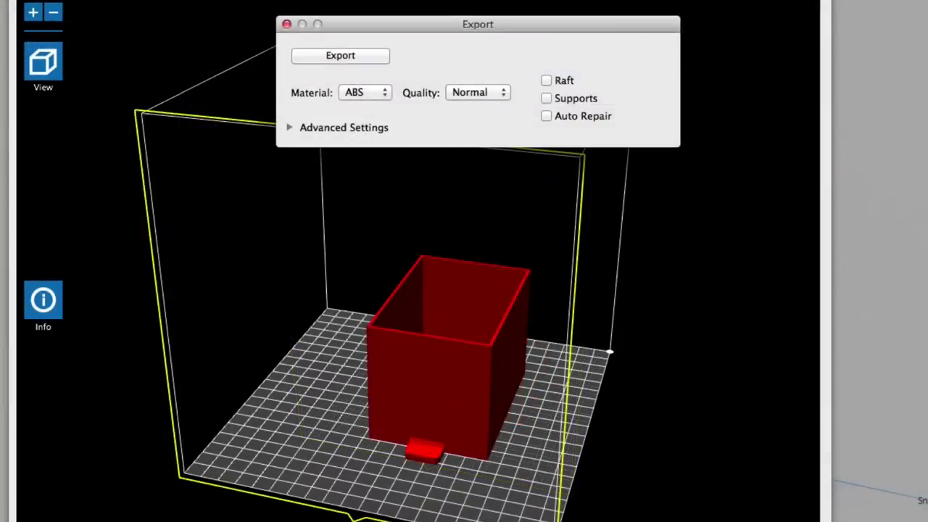
click(289, 128)
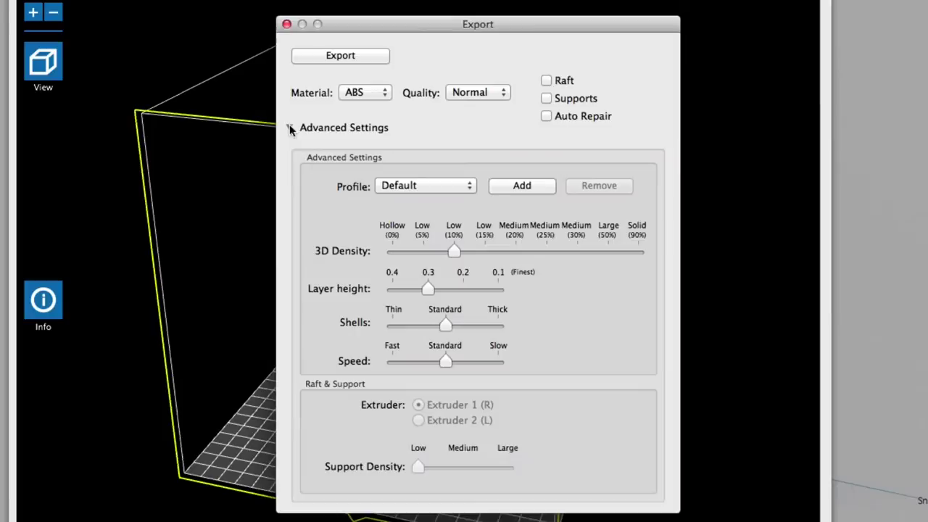
drag(427, 289, 392, 289)
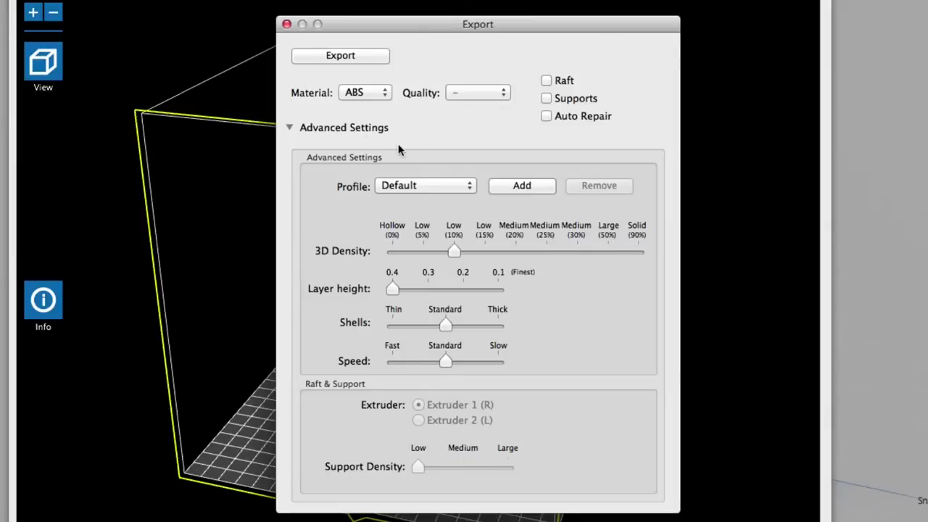
click(343, 57)
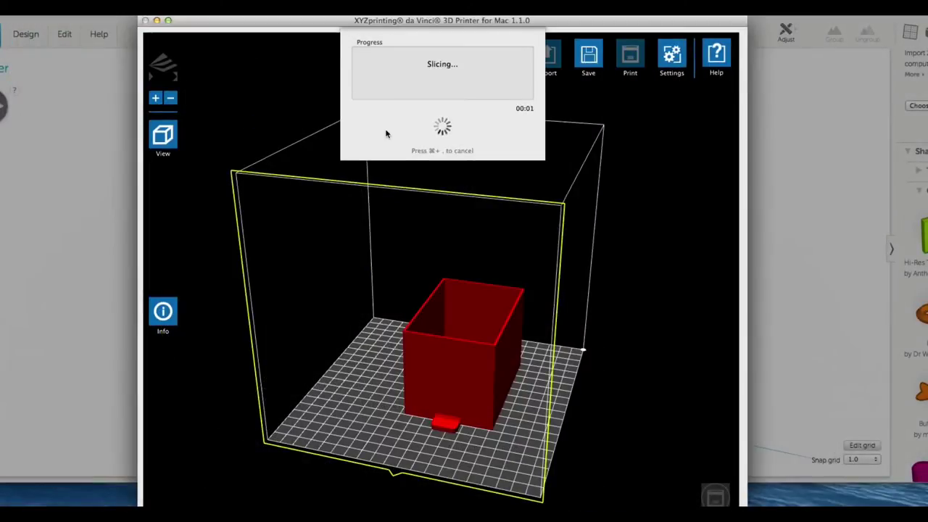